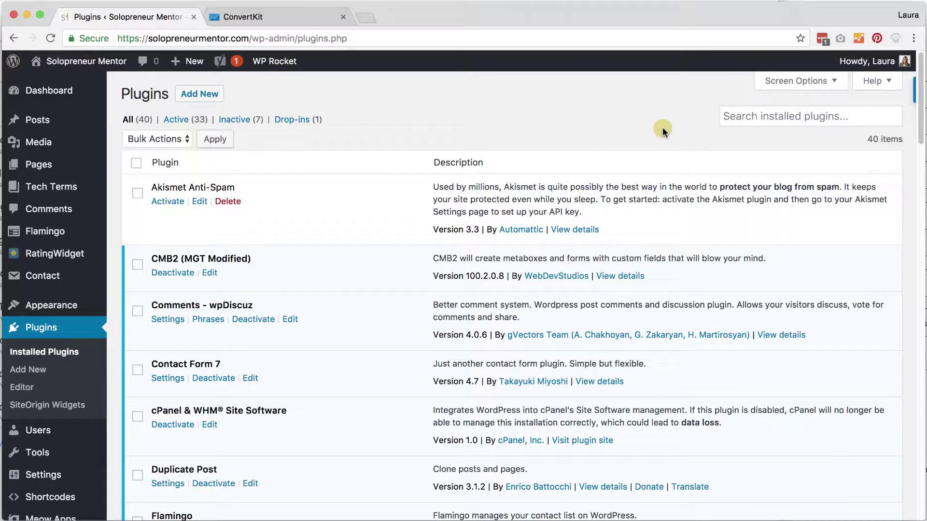
Search the plugin directory for 'convertkit' and confirm the ConvertKit plugin is already Active
{"action": "left_click", "coordinate": [192, 96]}
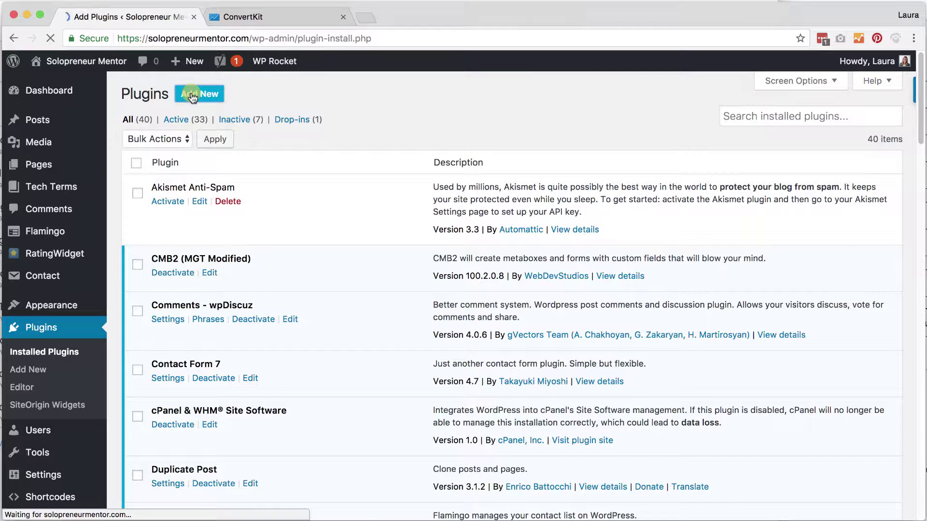
{"action": "left_click", "coordinate": [756, 138]}
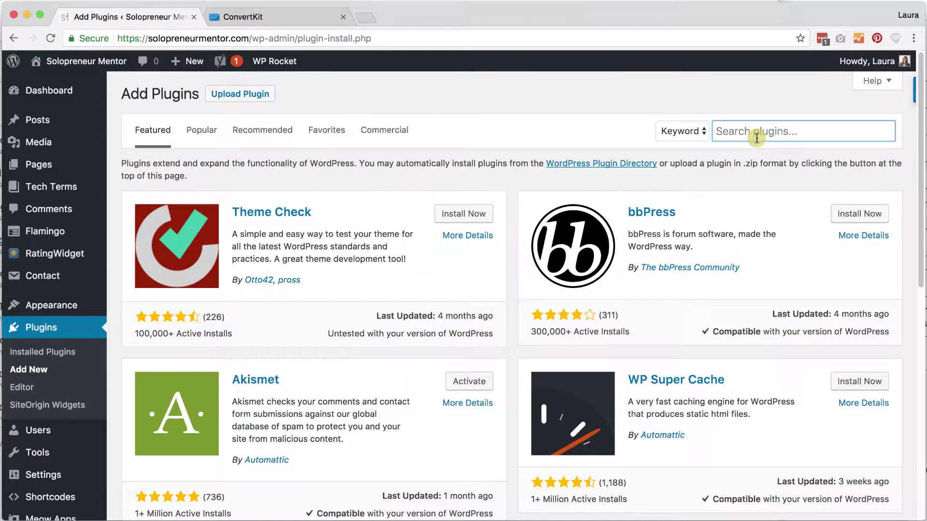
{"action": "type", "text": "convertkit"}
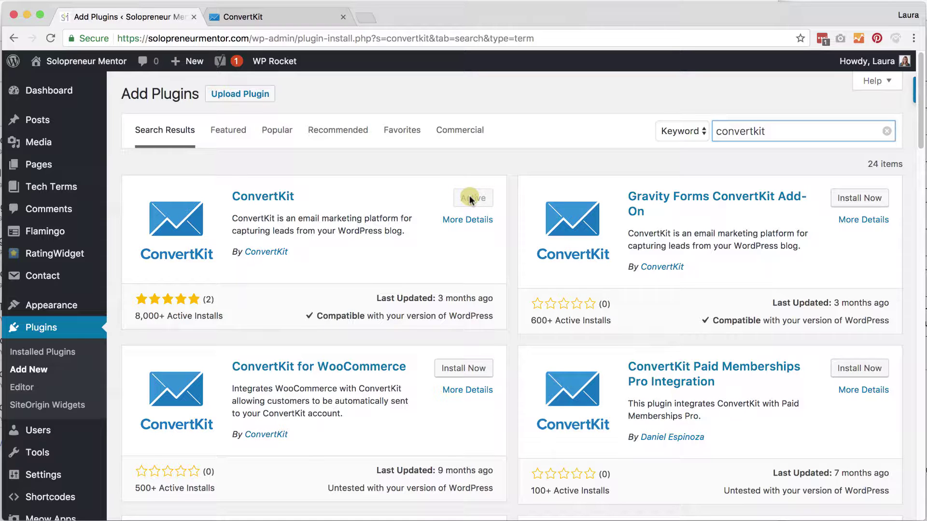
{"action": "scroll", "coordinate": [92, 324], "scroll_direction": "down", "scroll_amount": 3}
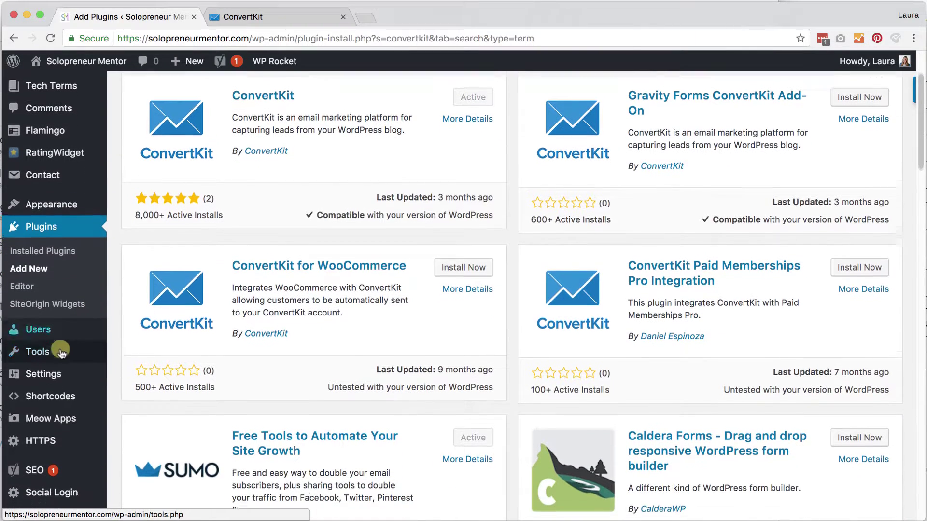
{"action": "mouse_move", "coordinate": [55, 360]}
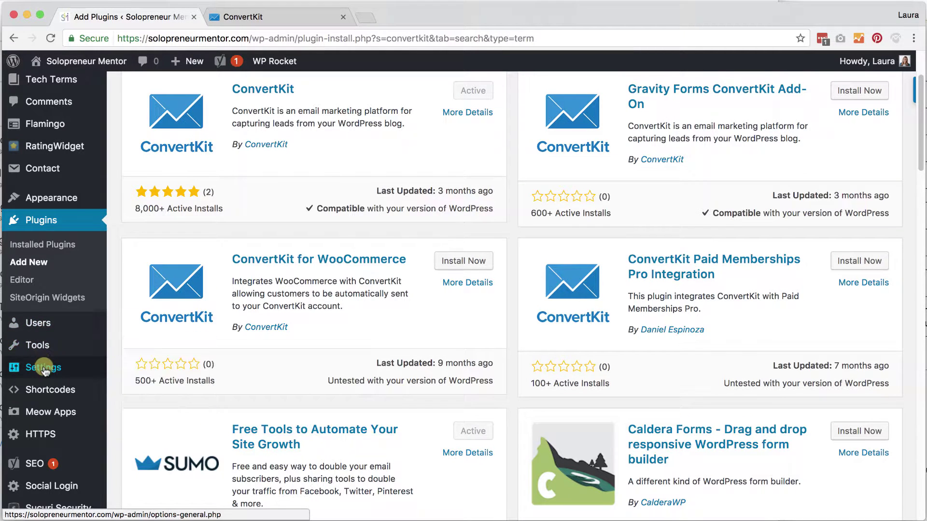
Open the ConvertKit plugin's General Settings page from the Settings menu
{"action": "left_click", "coordinate": [146, 342]}
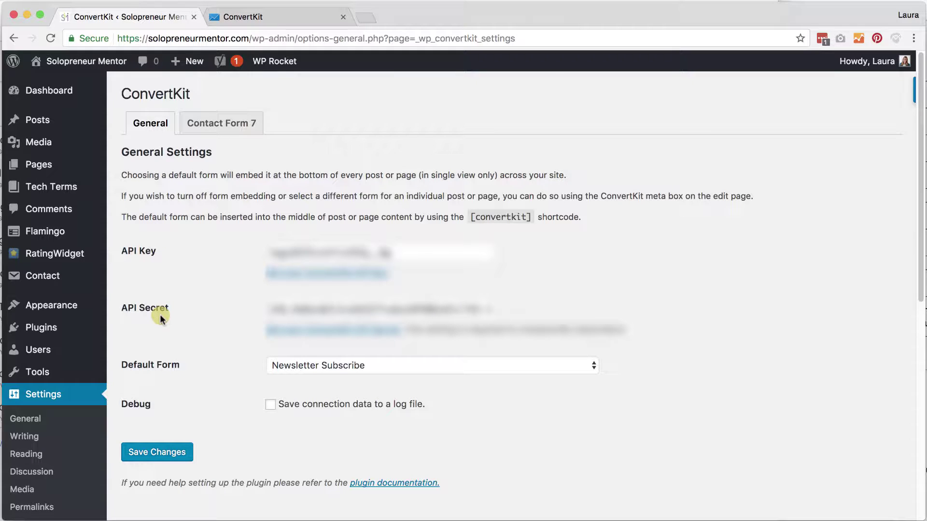
In ConvertKit's Account page, show the API key and reveal the API secret, then return to WordPress
{"action": "left_click", "coordinate": [242, 16]}
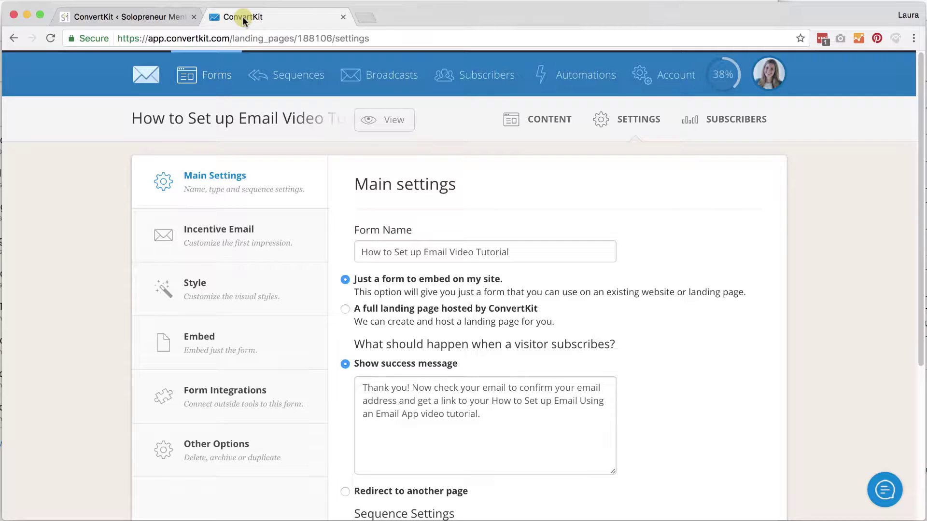
{"action": "left_click", "coordinate": [777, 78]}
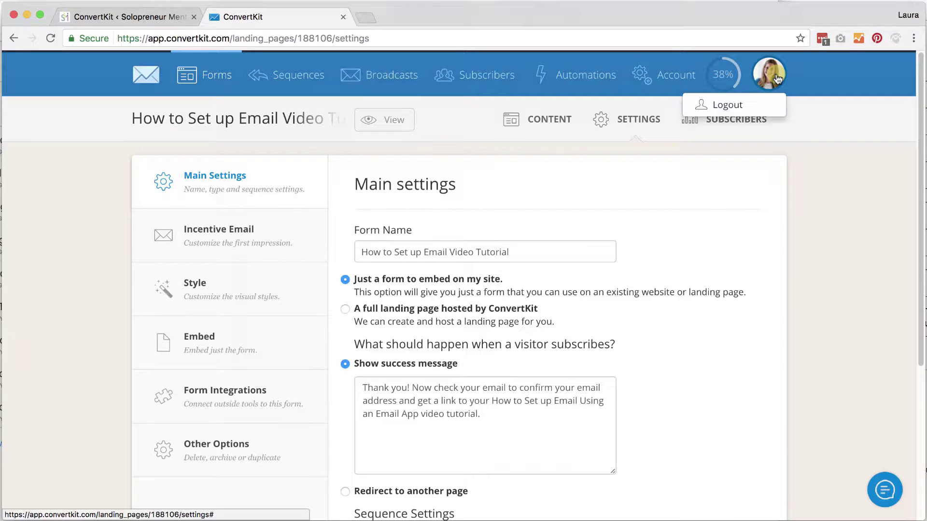
{"action": "left_click", "coordinate": [684, 76]}
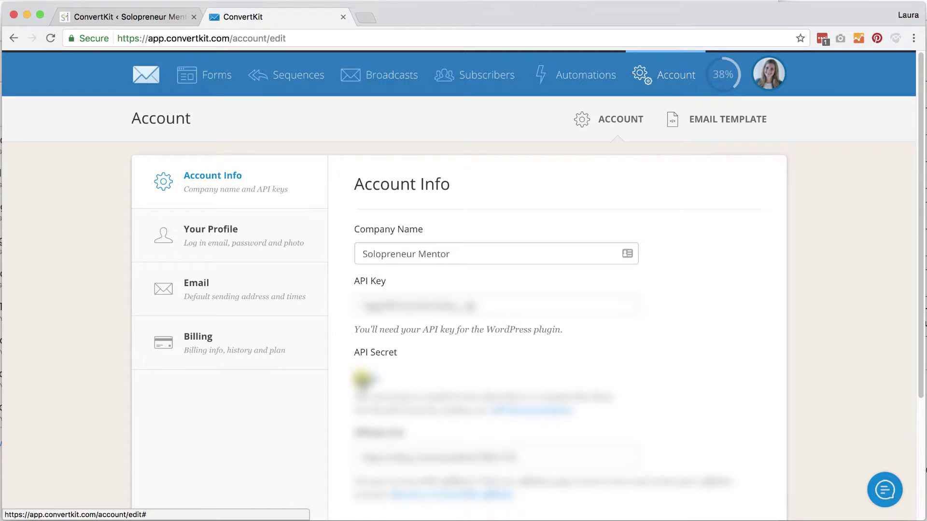
{"action": "left_click", "coordinate": [363, 380]}
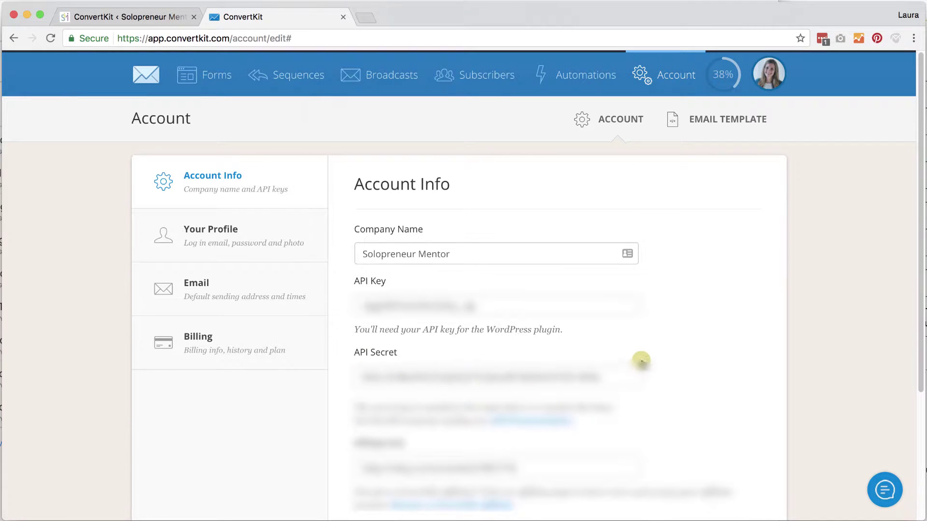
{"action": "left_click", "coordinate": [149, 16]}
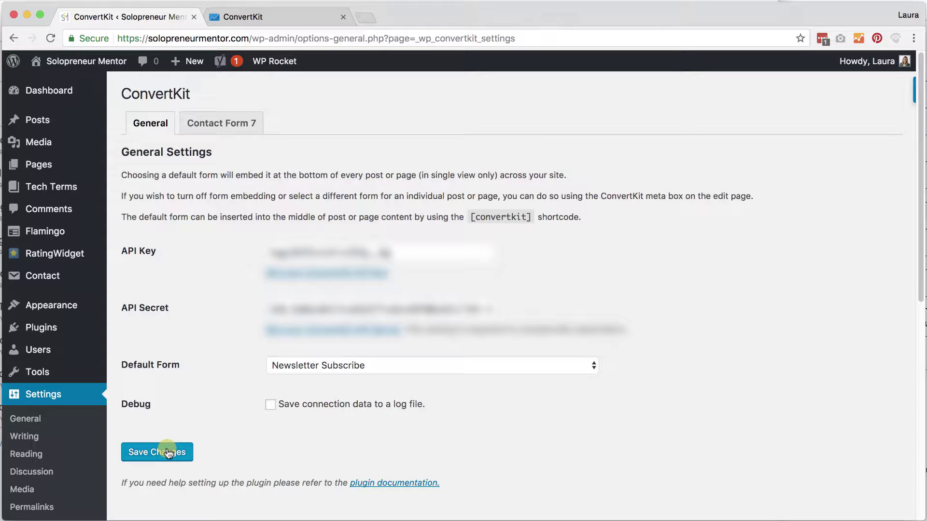
Edit the 'Wix to Wordpress: How to Setup WordPress Hosting' post and scroll down to its ConvertKit box
{"action": "left_click", "coordinate": [33, 122]}
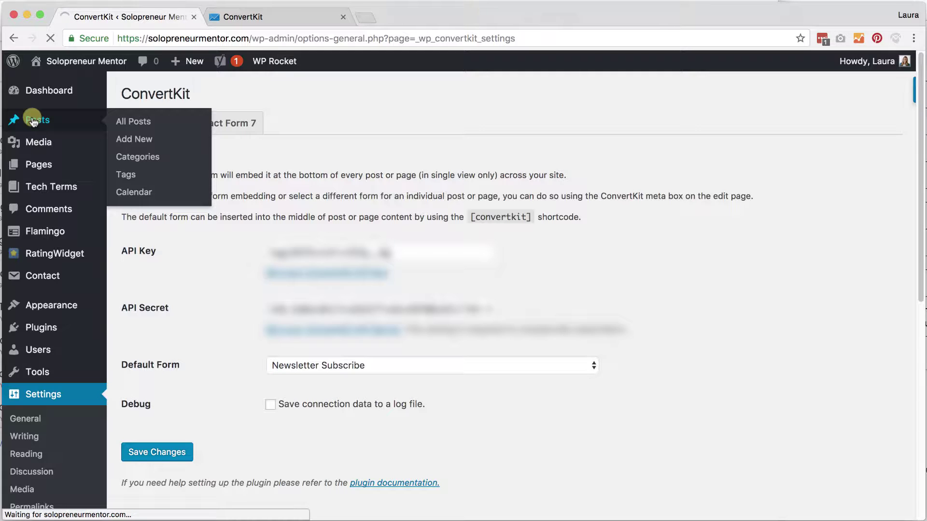
{"action": "scroll", "coordinate": [271, 319], "scroll_direction": "down", "scroll_amount": 5}
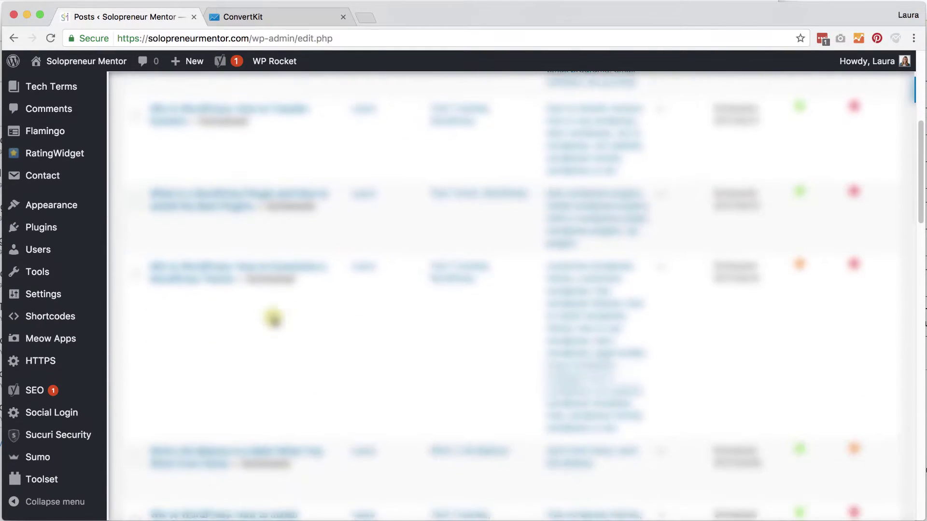
{"action": "scroll", "coordinate": [270, 318], "scroll_direction": "down", "scroll_amount": 15}
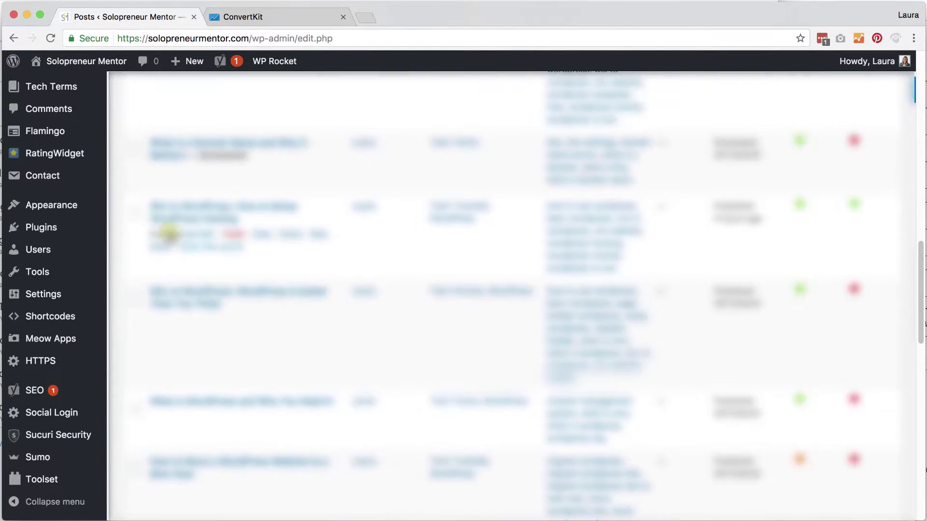
{"action": "left_click", "coordinate": [155, 234]}
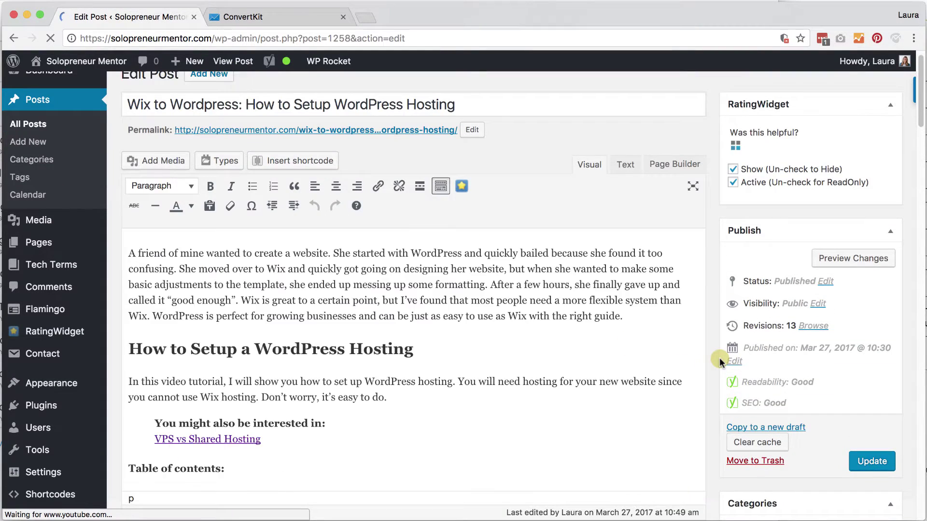
{"action": "scroll", "coordinate": [711, 361], "scroll_direction": "down", "scroll_amount": 20}
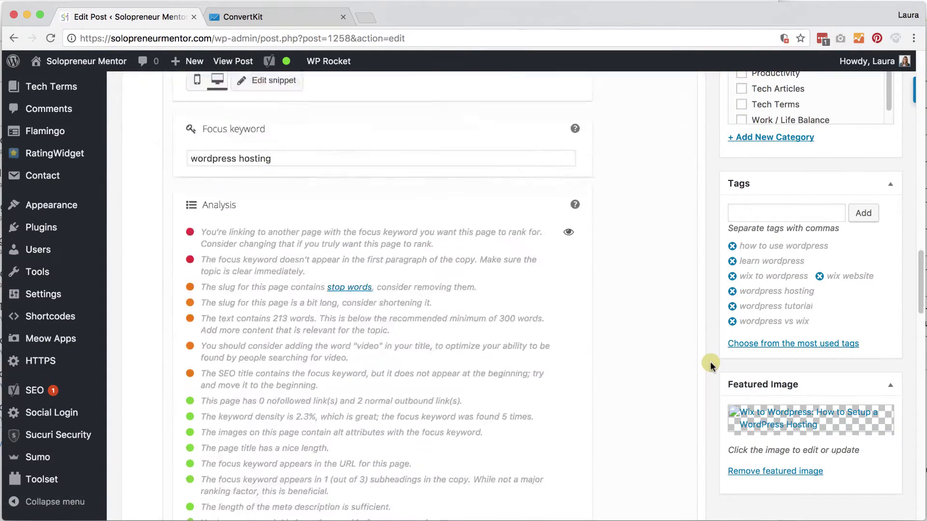
{"action": "scroll", "coordinate": [711, 364], "scroll_direction": "down", "scroll_amount": 15}
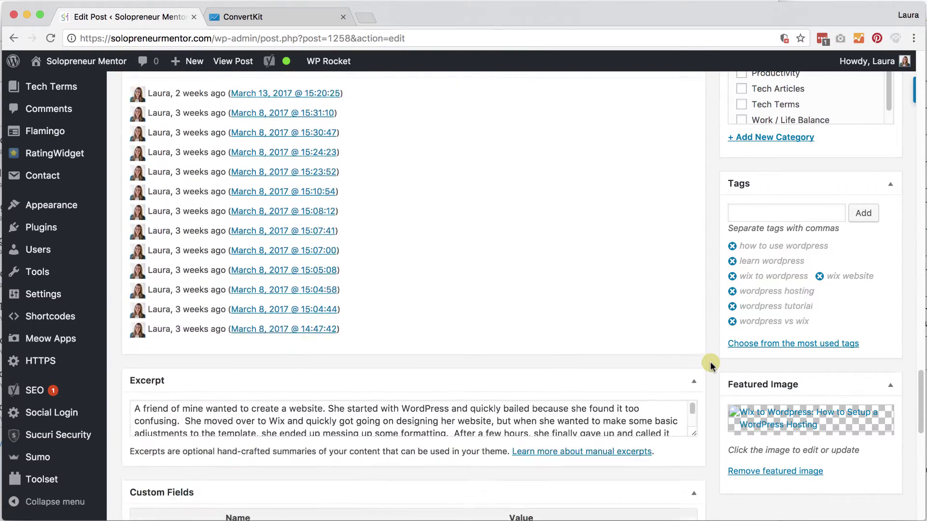
{"action": "scroll", "coordinate": [710, 365], "scroll_direction": "down", "scroll_amount": 9}
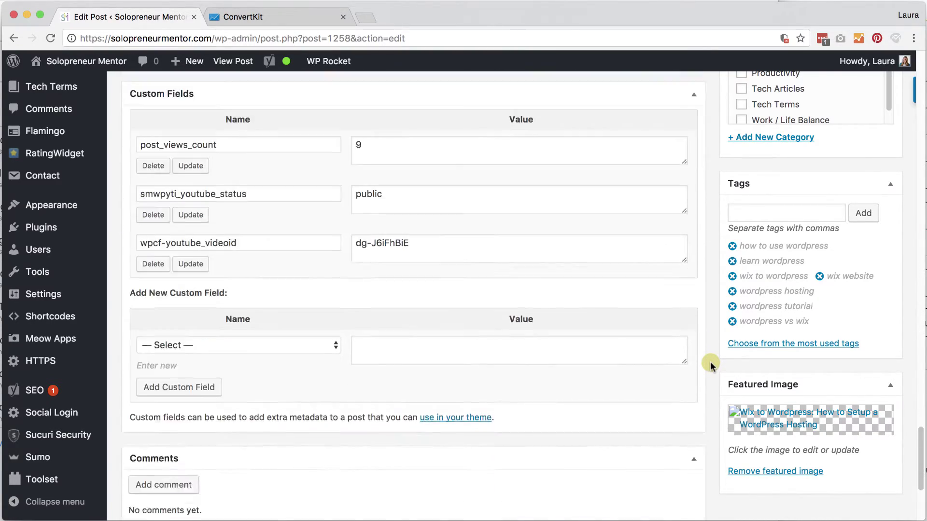
{"action": "scroll", "coordinate": [711, 361], "scroll_direction": "down", "scroll_amount": 3}
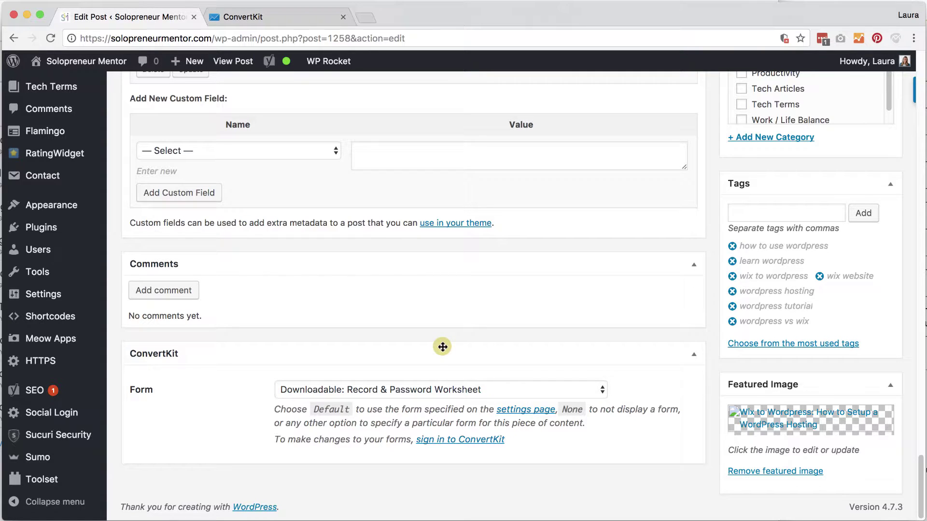
Open the 'How to Install a WordPress Plugin' form's WordPress embed option and select its shortcode
{"action": "left_click", "coordinate": [266, 19]}
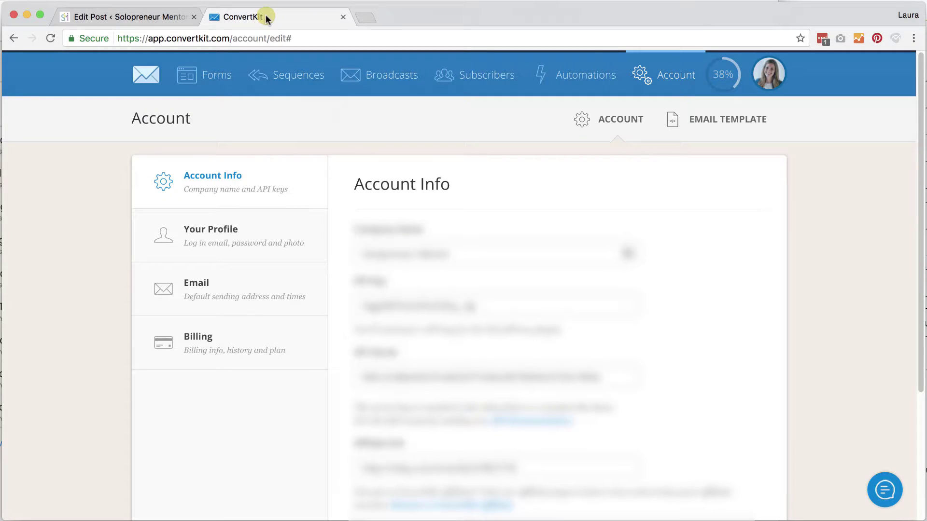
{"action": "left_click", "coordinate": [206, 78]}
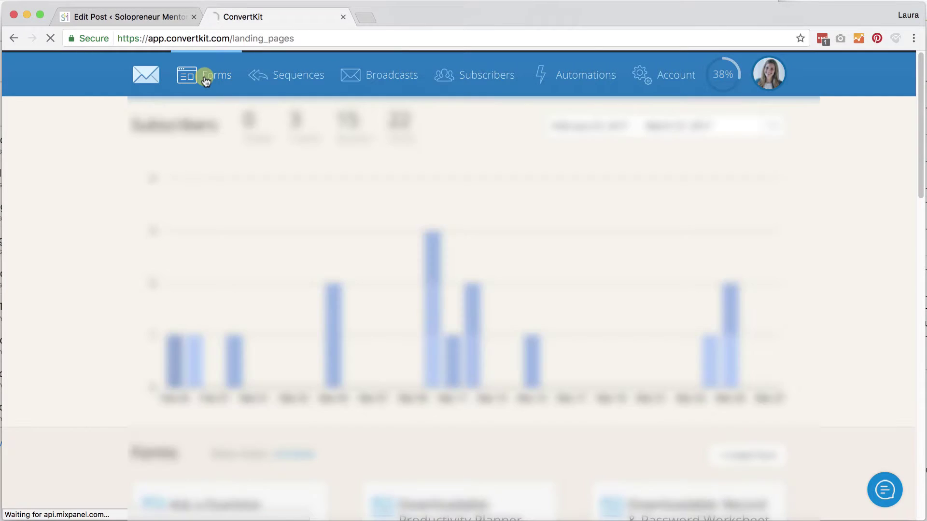
{"action": "scroll", "coordinate": [809, 258], "scroll_direction": "down", "scroll_amount": 10}
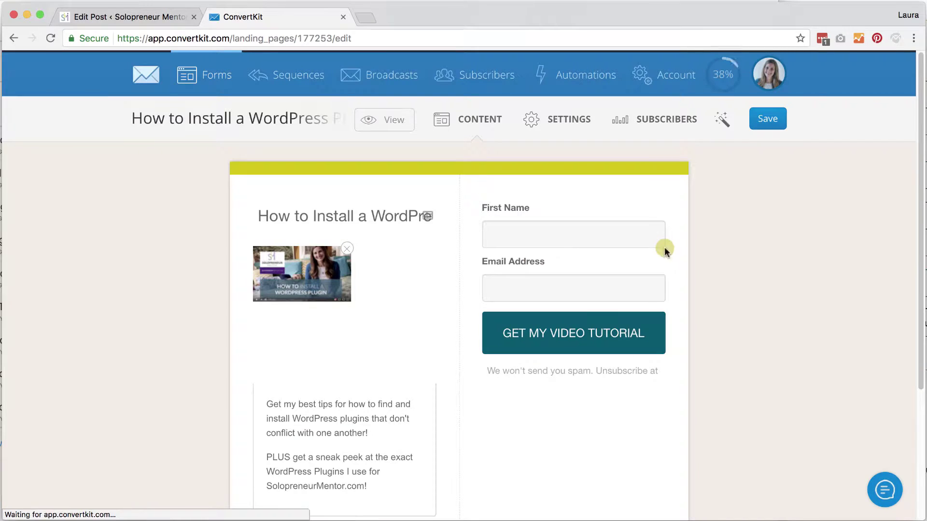
{"action": "left_click", "coordinate": [558, 120]}
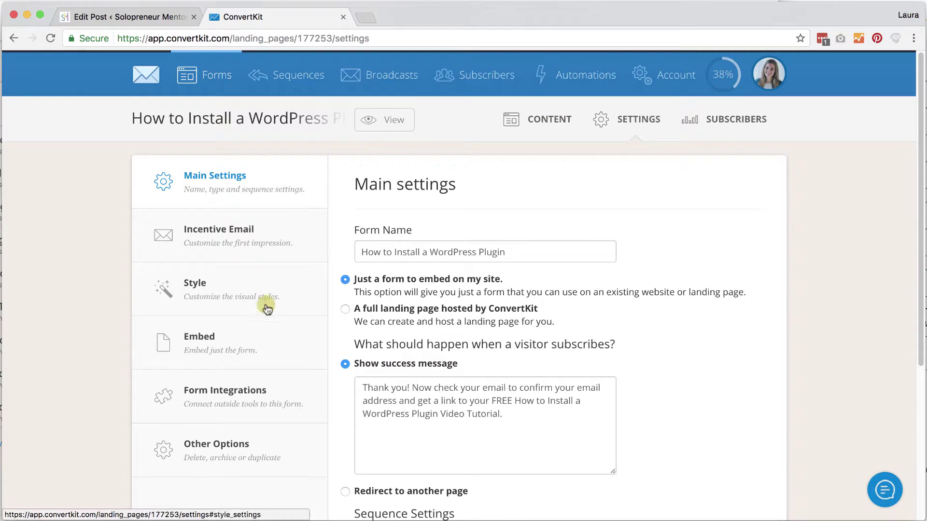
{"action": "left_click", "coordinate": [209, 348]}
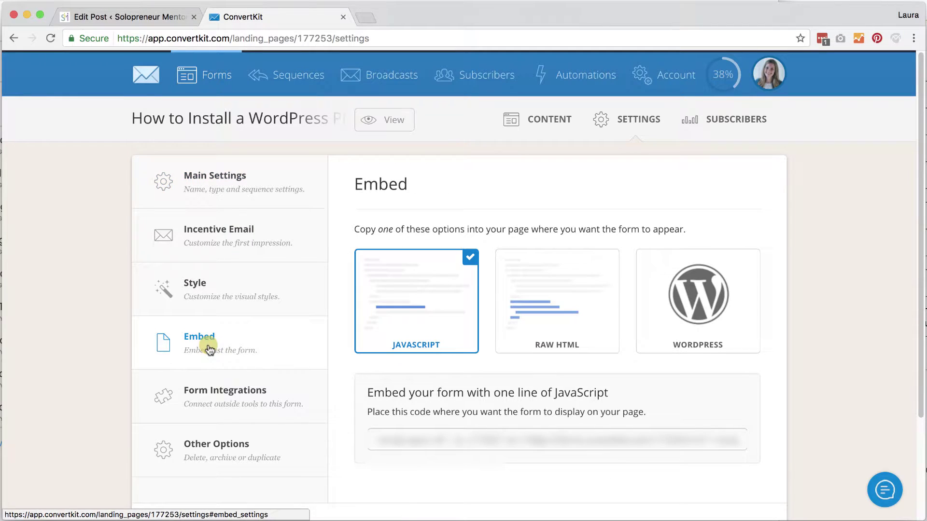
{"action": "left_click", "coordinate": [682, 305]}
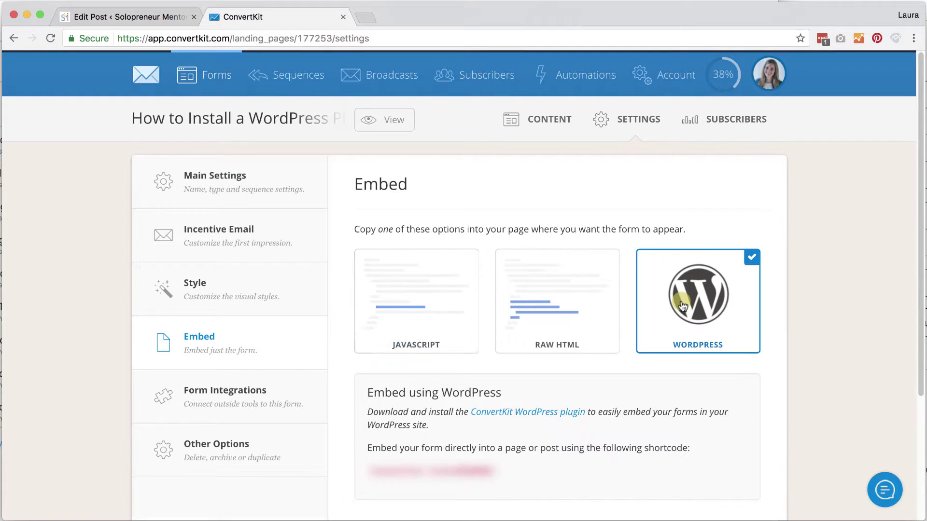
{"action": "left_click_drag", "start_coordinate": [497, 471], "coordinate": [370, 472]}
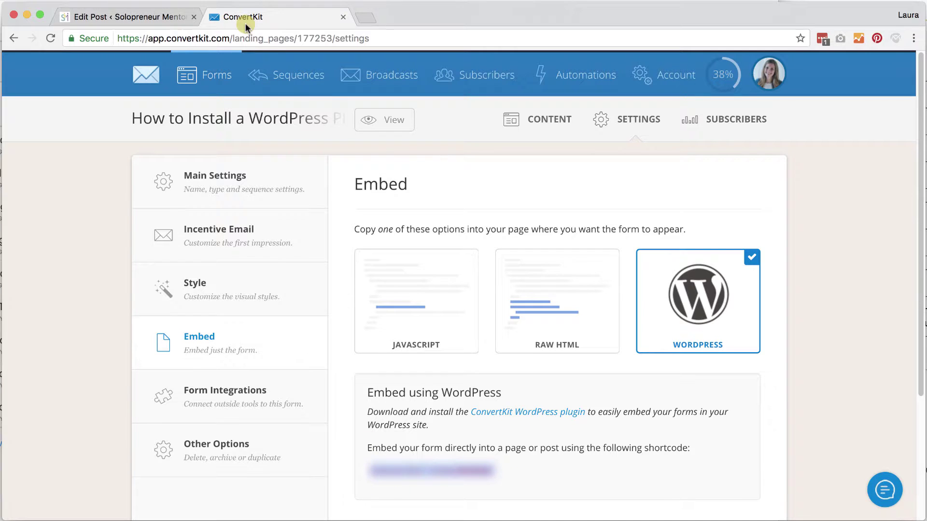
Place the cursor at the Table of contents heading in the post editor, checking the shortcode again
{"action": "left_click", "coordinate": [155, 20]}
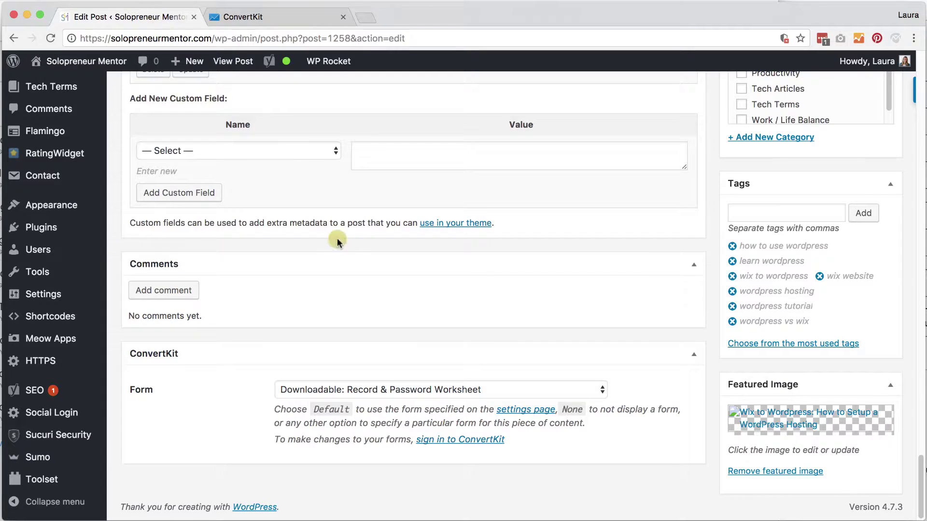
{"action": "scroll", "coordinate": [356, 302], "scroll_direction": "up", "scroll_amount": 20}
{"action": "scroll", "coordinate": [356, 301], "scroll_direction": "down", "scroll_amount": 5}
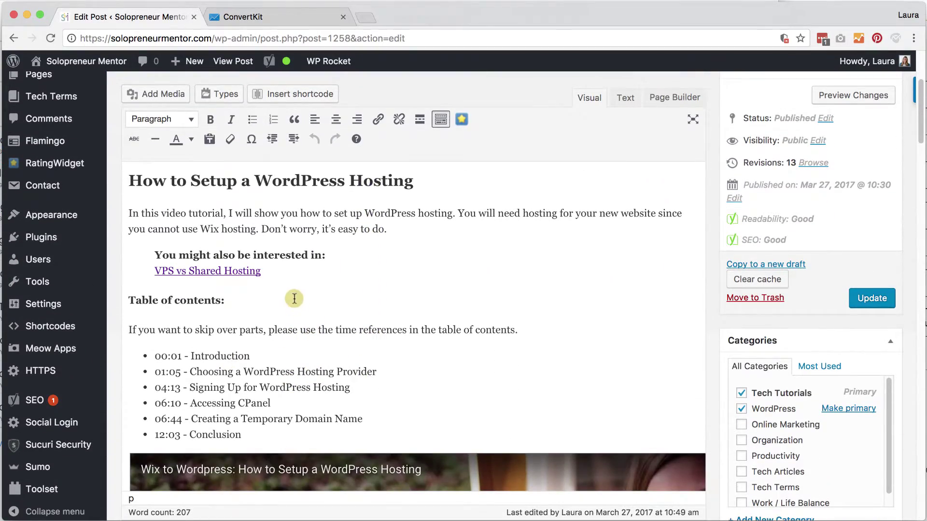
{"action": "left_click", "coordinate": [289, 293]}
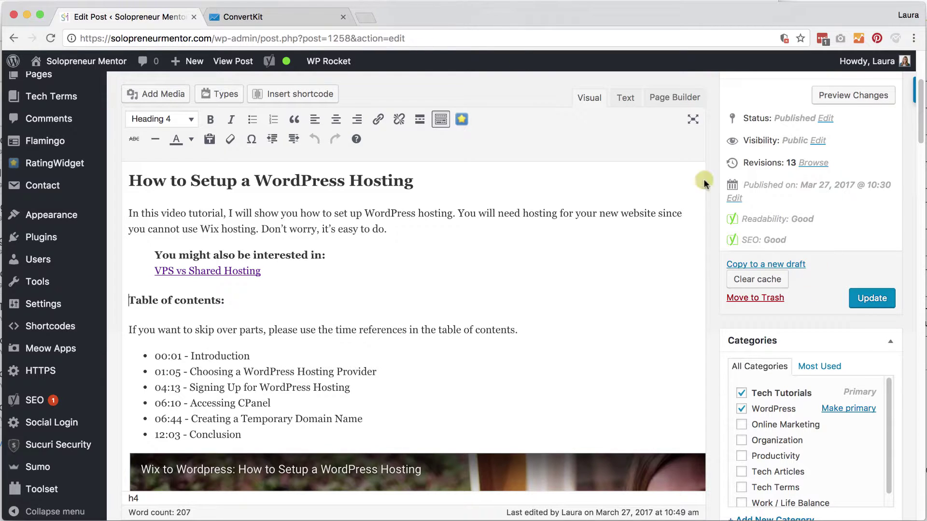
{"action": "left_click", "coordinate": [272, 20]}
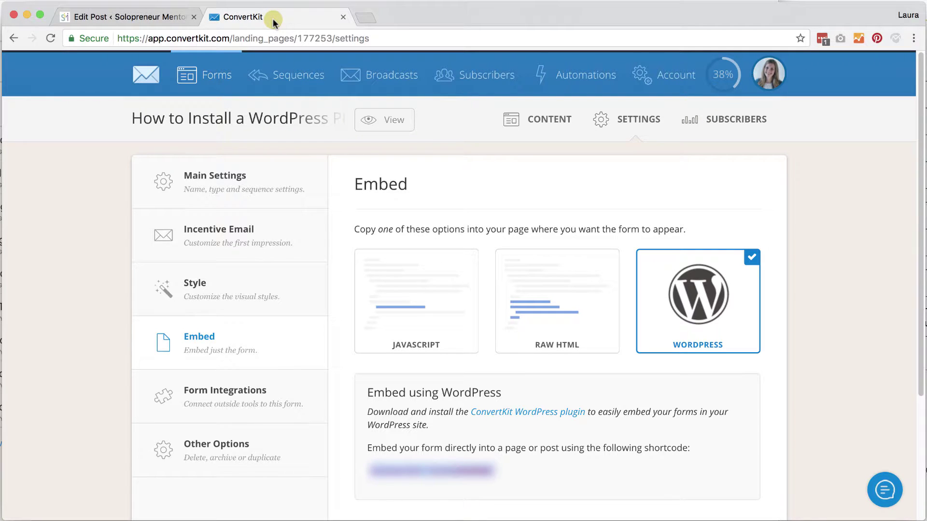
{"action": "left_click", "coordinate": [120, 18]}
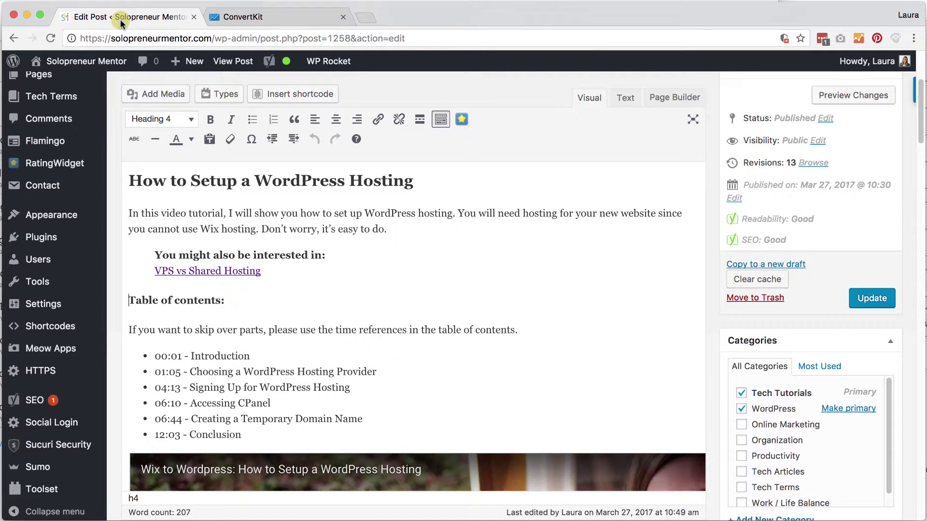